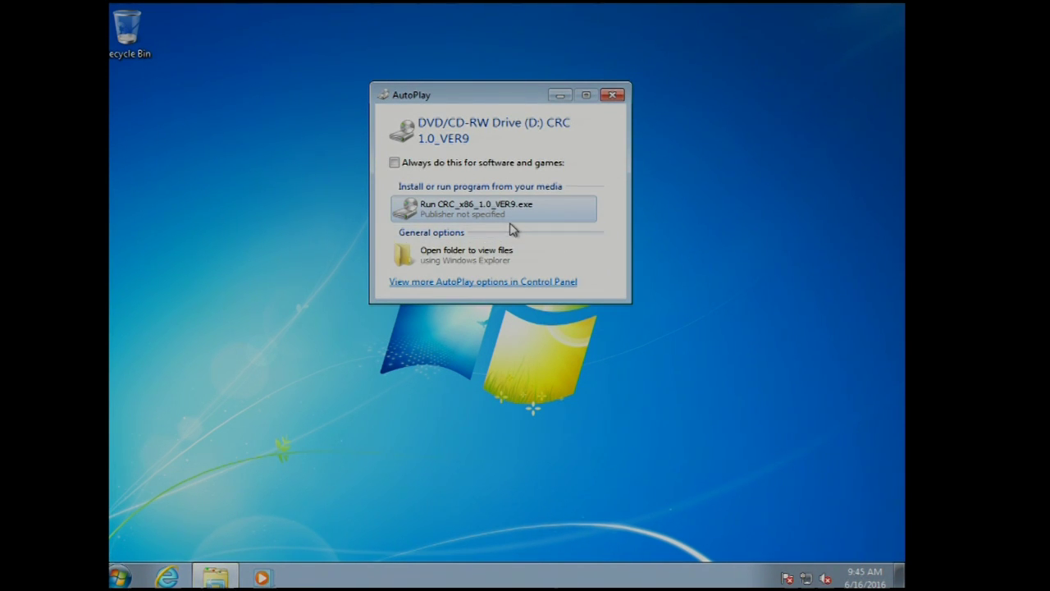
- Run CRC_x86_1.0_VER9.exe from the CRC disc's AutoPlay window
click(469, 209)
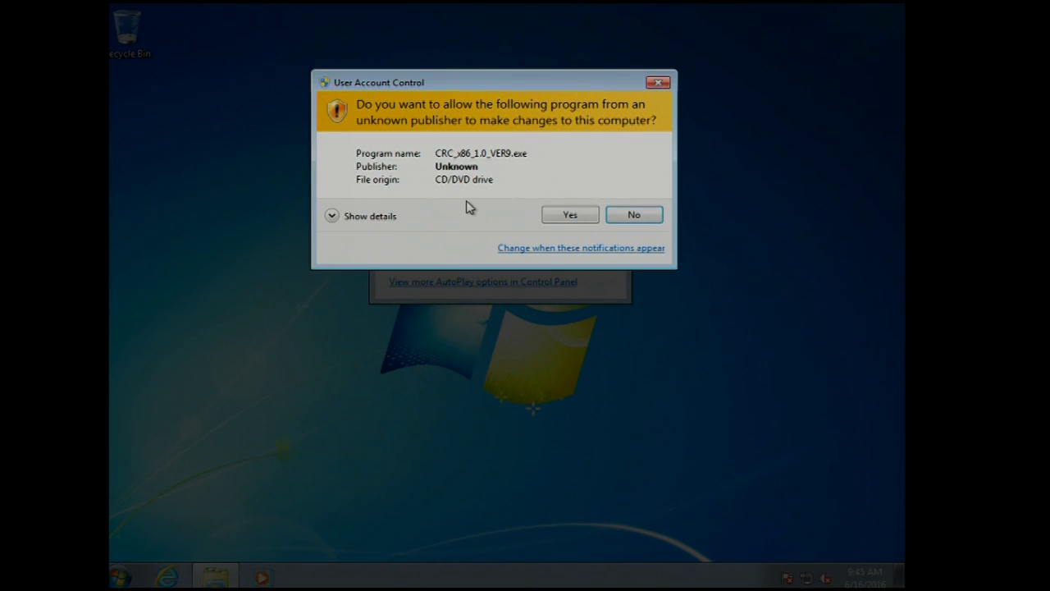
- Allow the installer through User Account Control and advance past the Introduction page
click(571, 216)
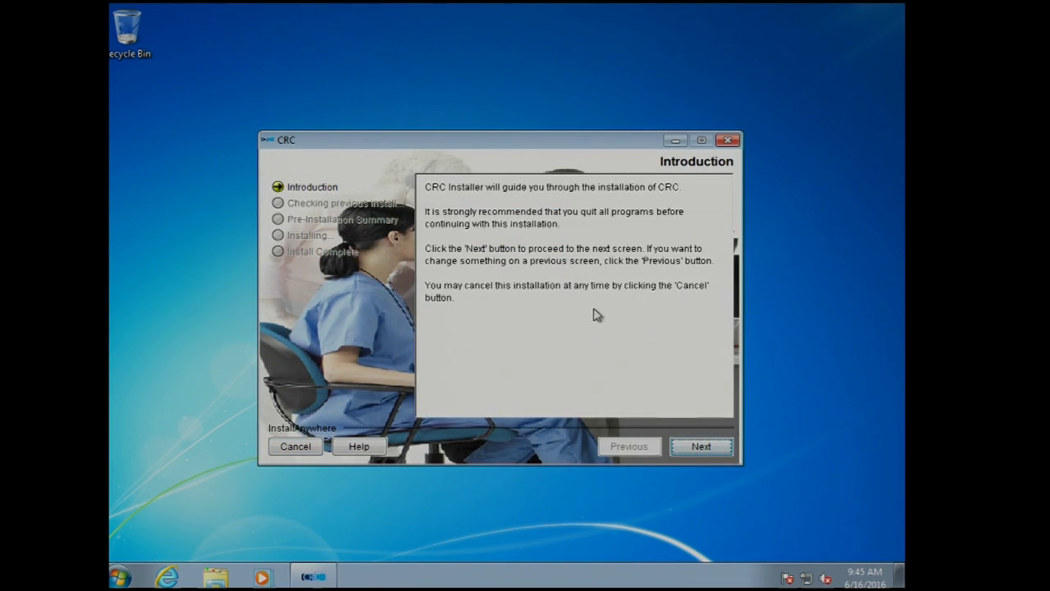
click(707, 448)
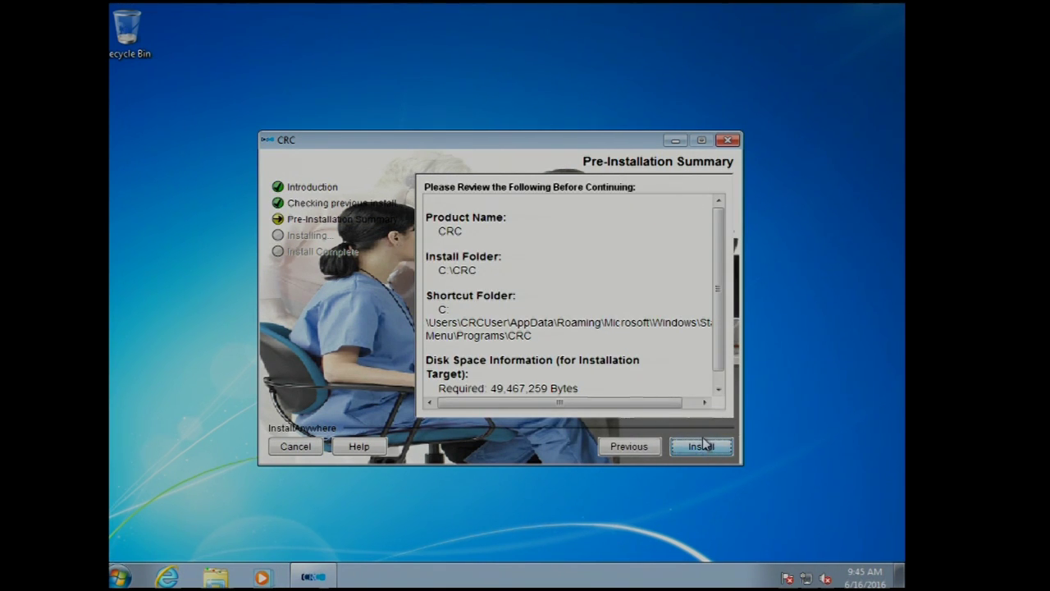
- Start installing CRC into C:\CRC from the Pre-Installation Summary
click(702, 446)
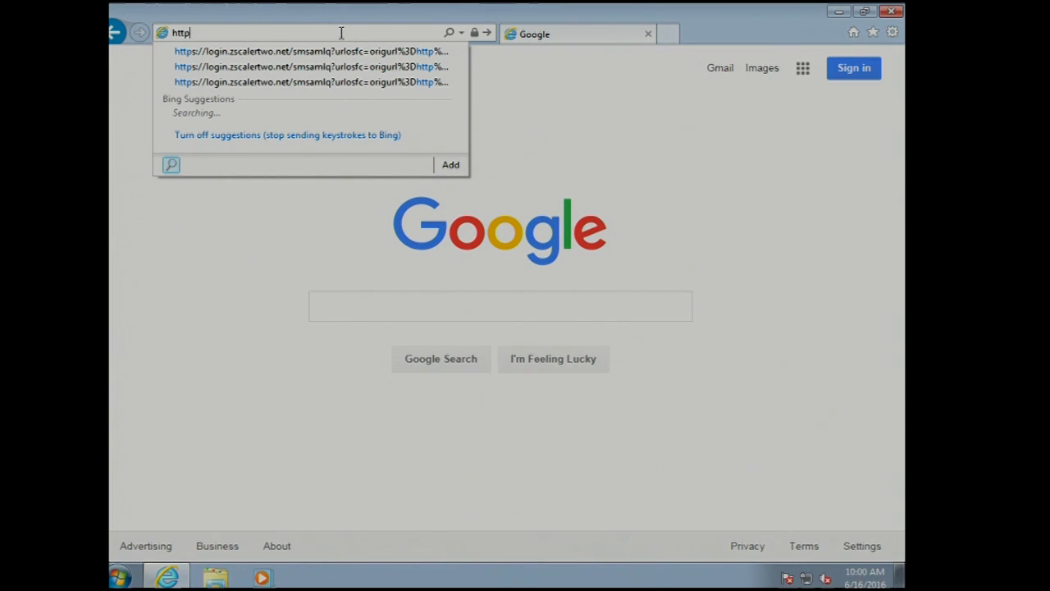
text(://)
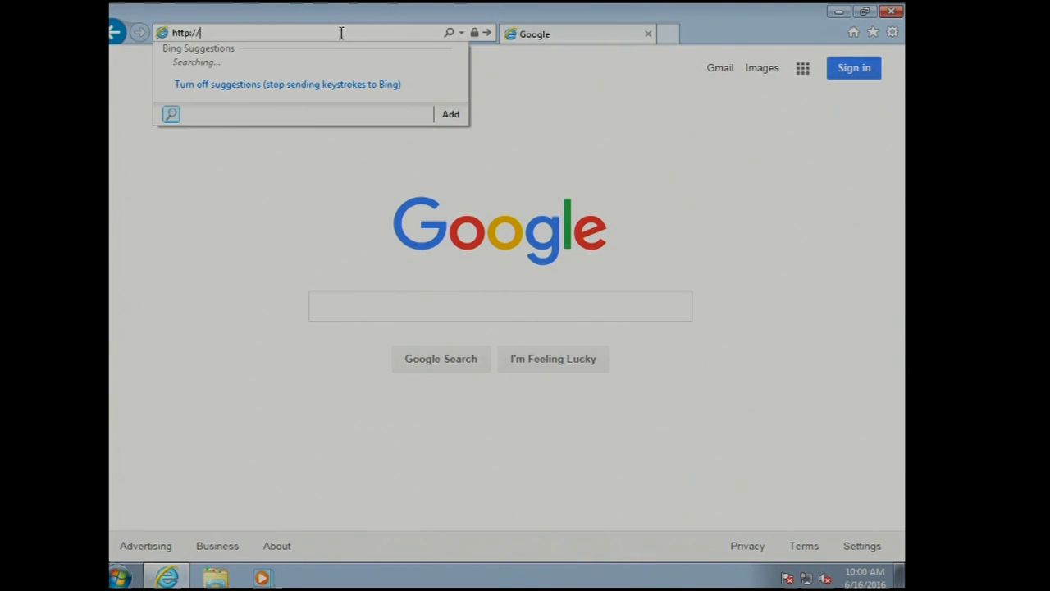
text(localhost)
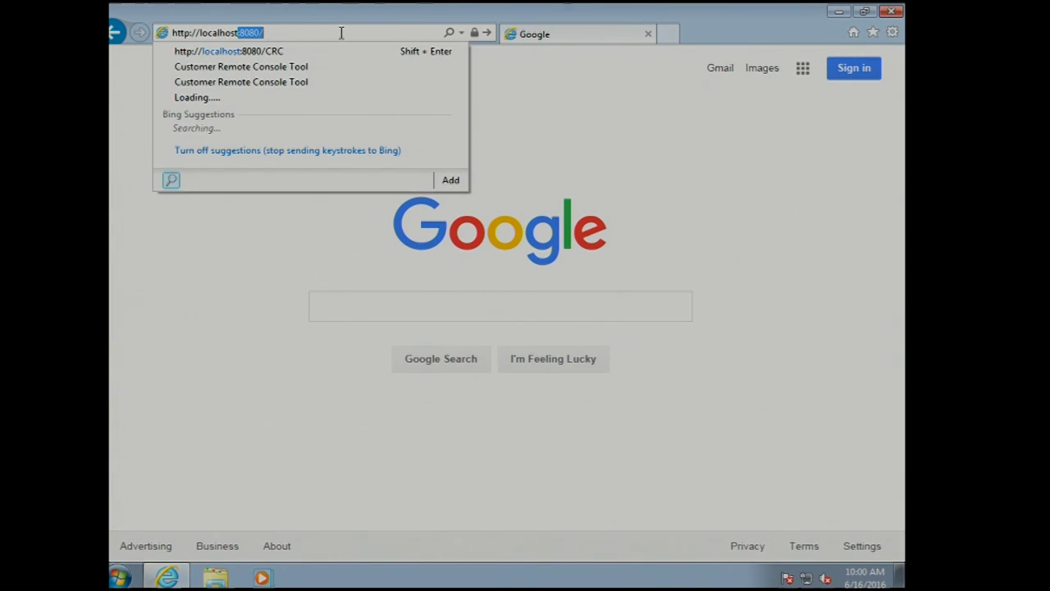
text(:8080/CRC)
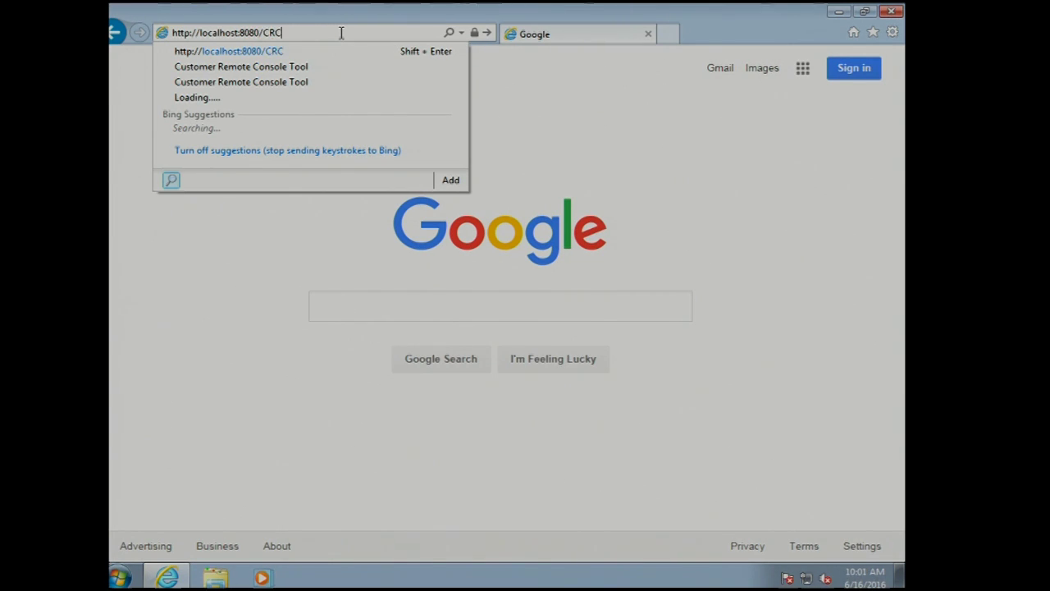
key(Return)
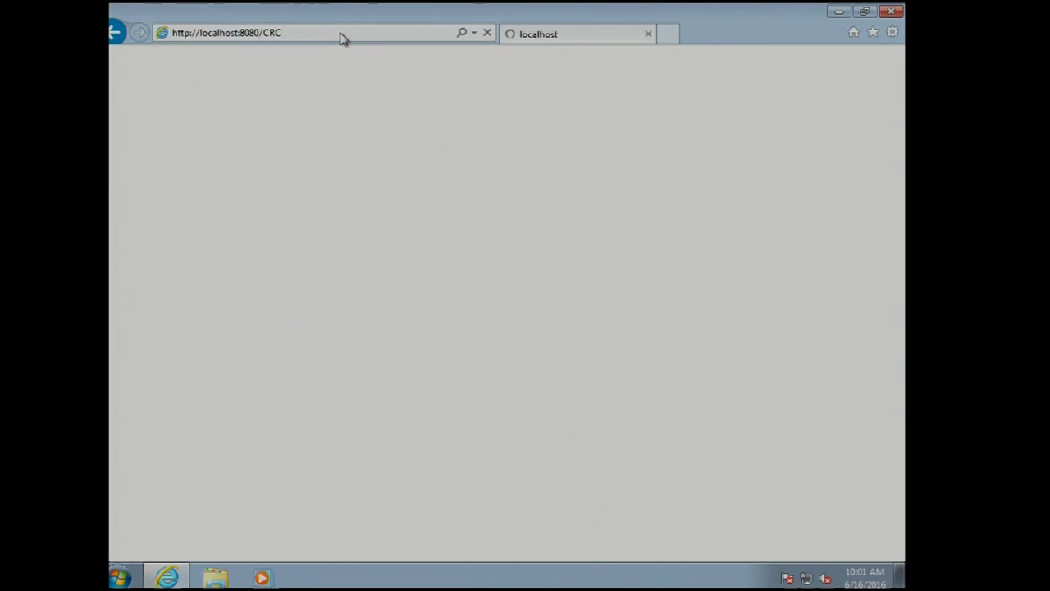
- Sign in with username admin and the default admin password
click(661, 286)
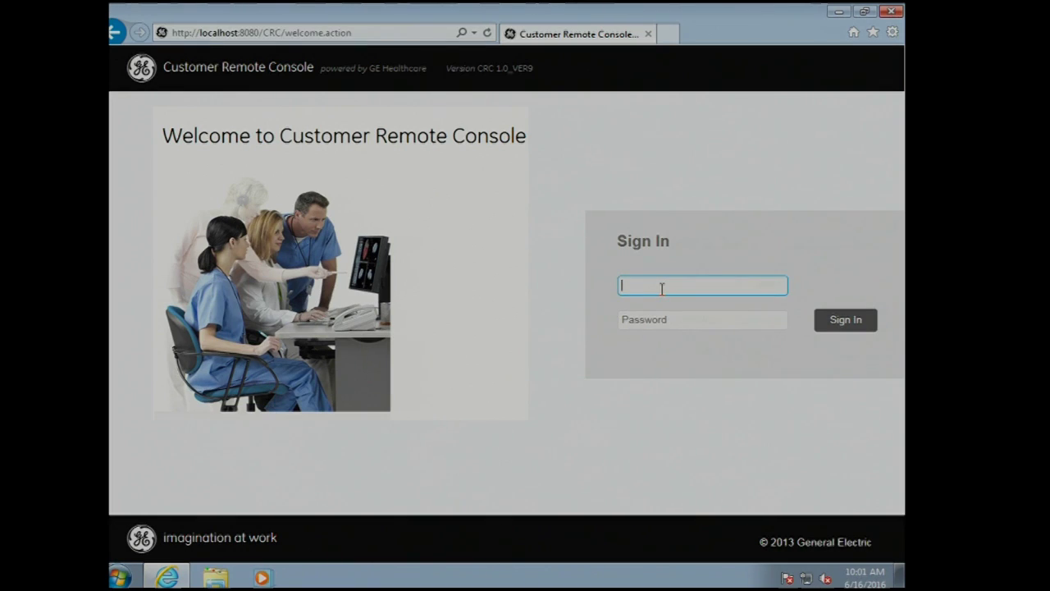
text(admin)
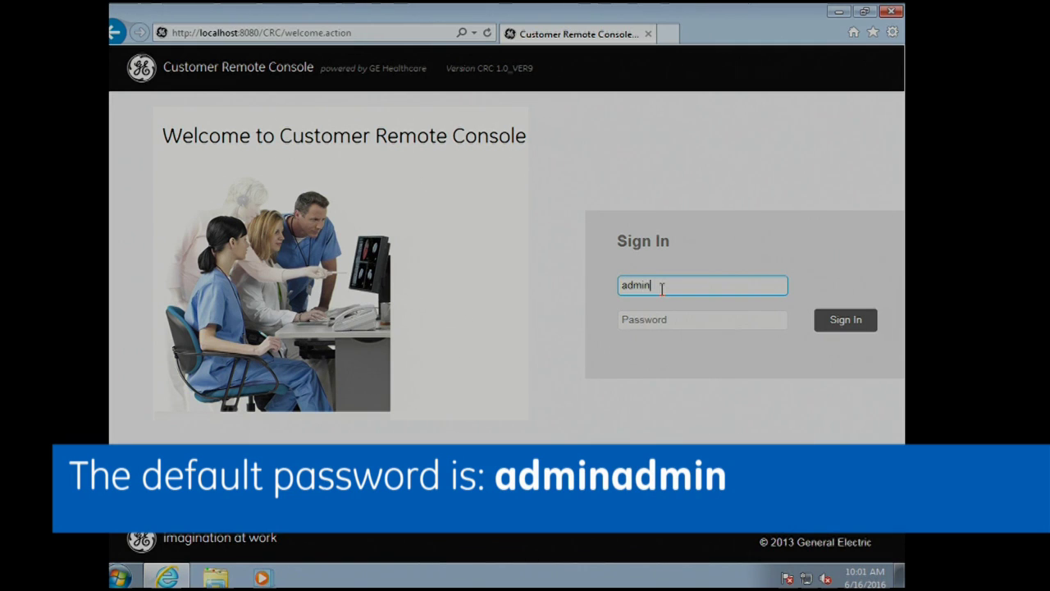
key(Tab)
text(adminadmin)
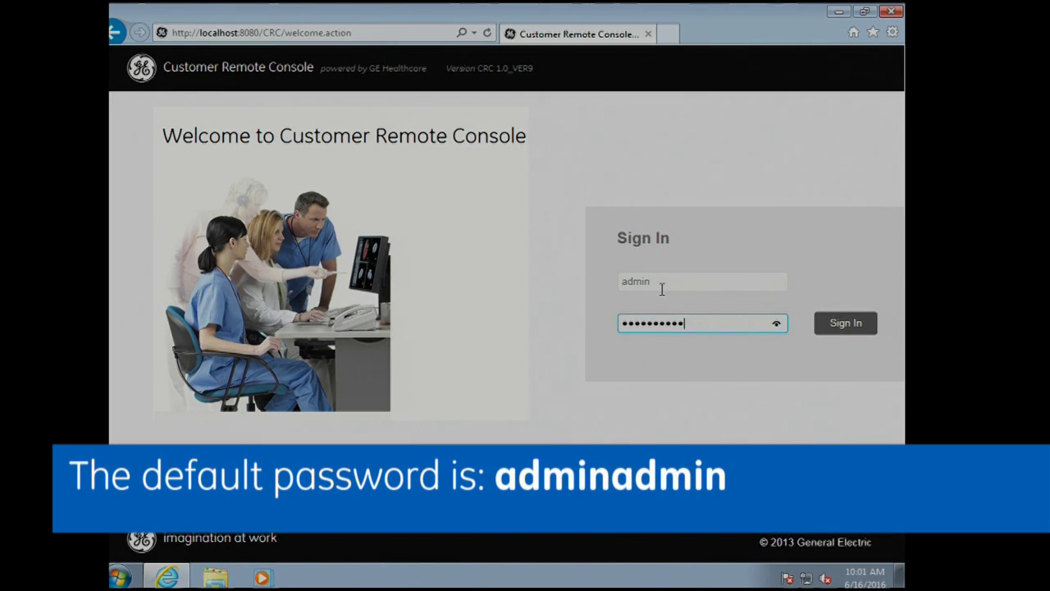
click(840, 325)
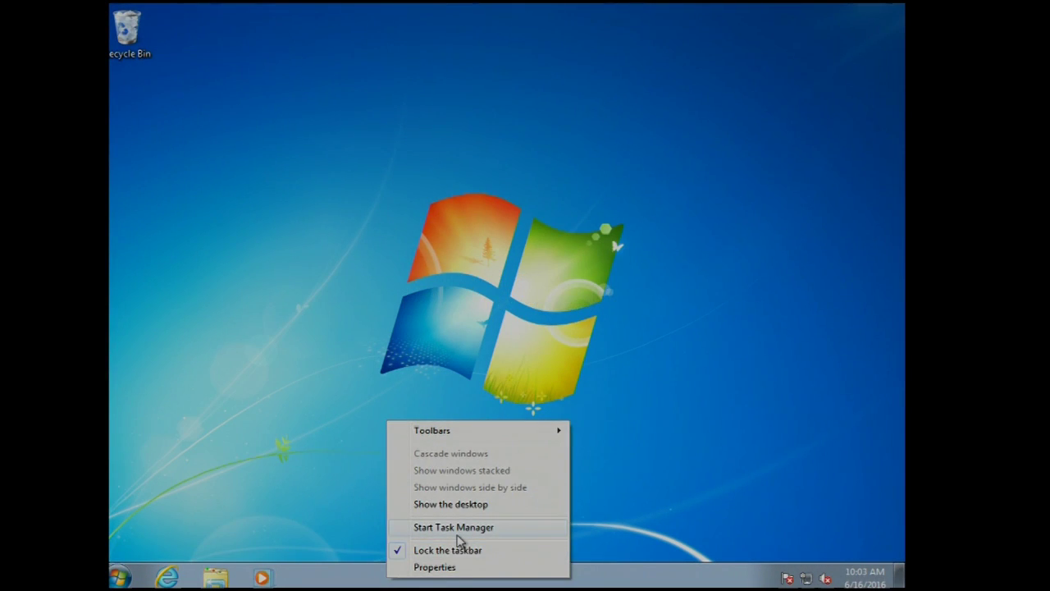
- In Task Manager's full Services console, widen the Name column and select Apache Tomcat CRCService
click(458, 529)
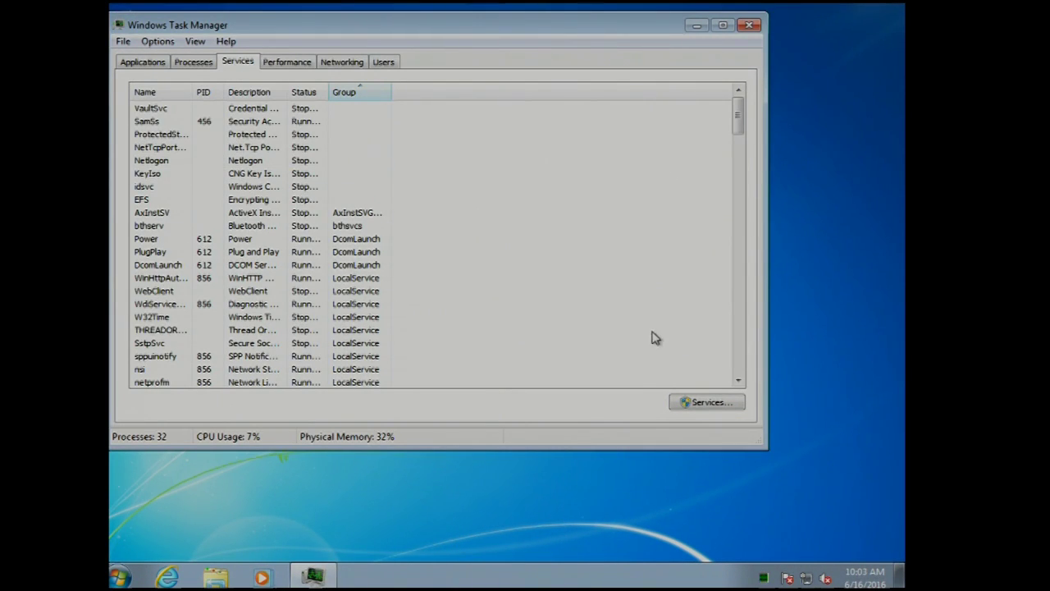
click(710, 404)
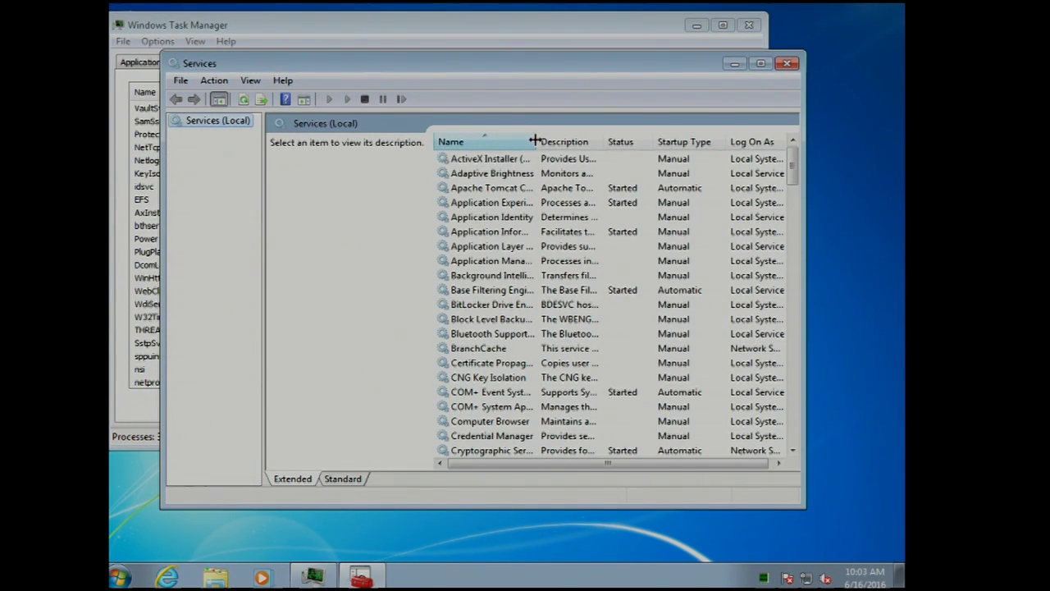
drag(536, 142, 581, 142)
click(519, 189)
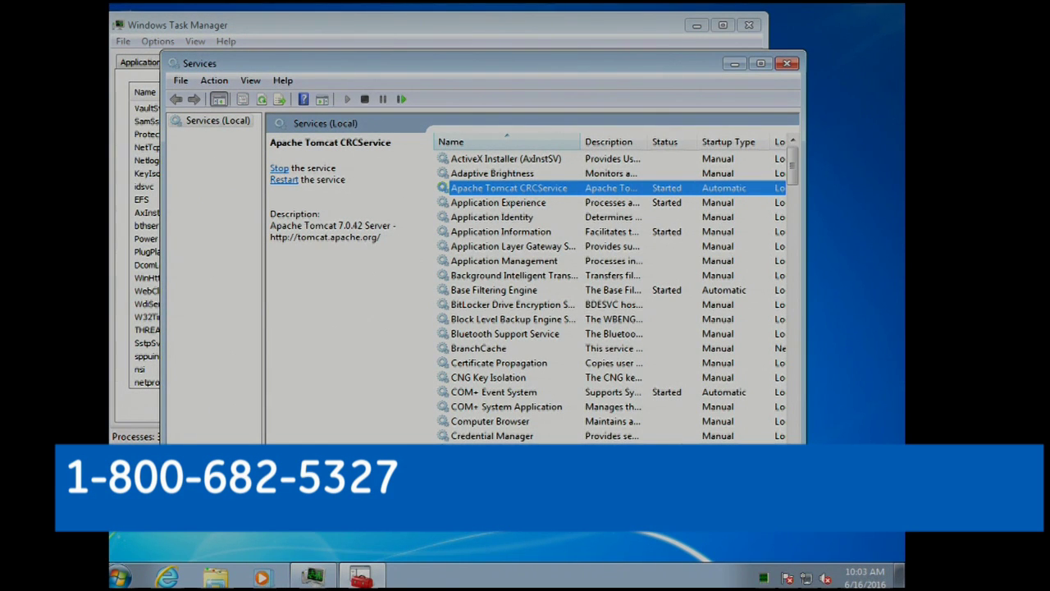
drag(677, 466, 750, 462)
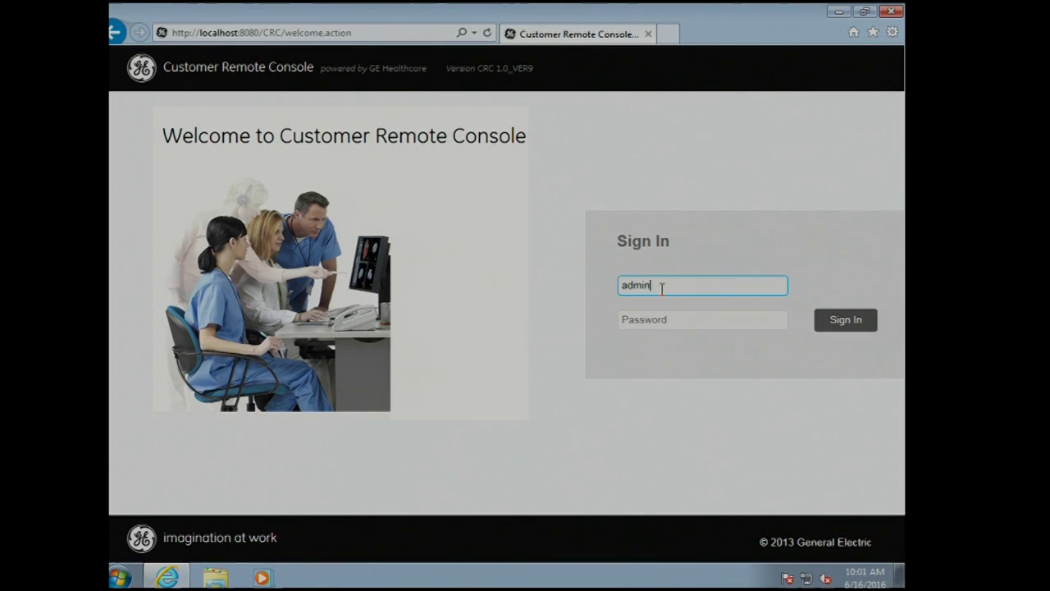
- Enter the admin password on the sign-in page and submit it
key(Tab)
text(a••••••••••)
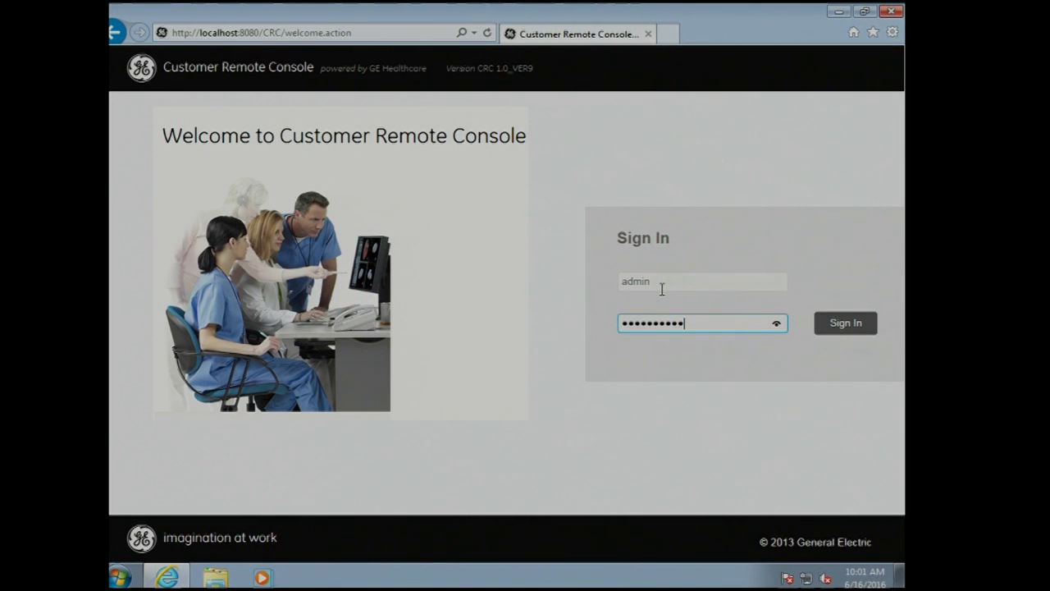
click(839, 328)
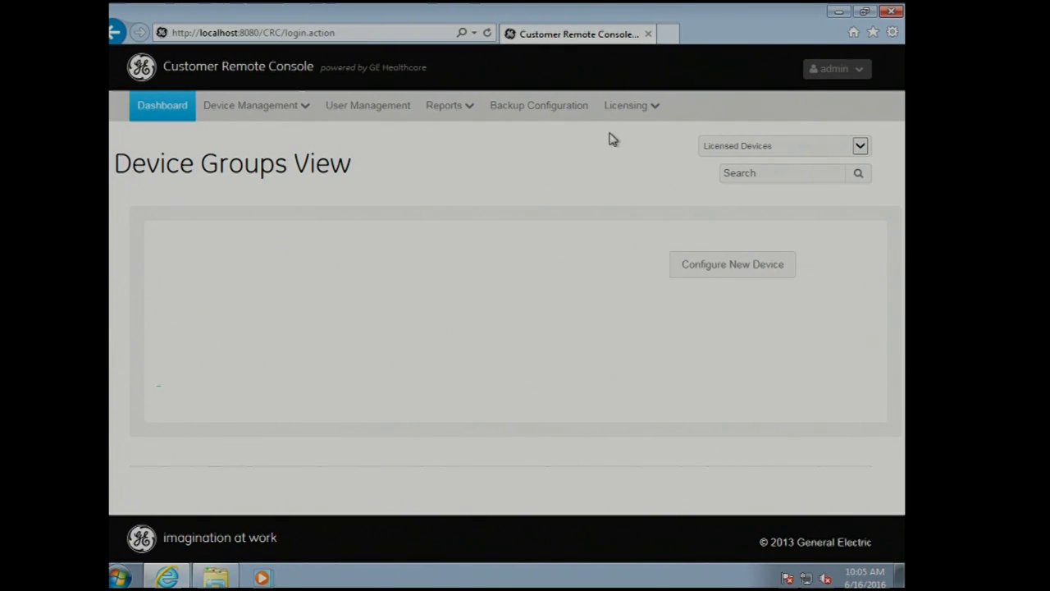
- Go to Licensing > License Management and copy the HW Encryption Key value
click(636, 112)
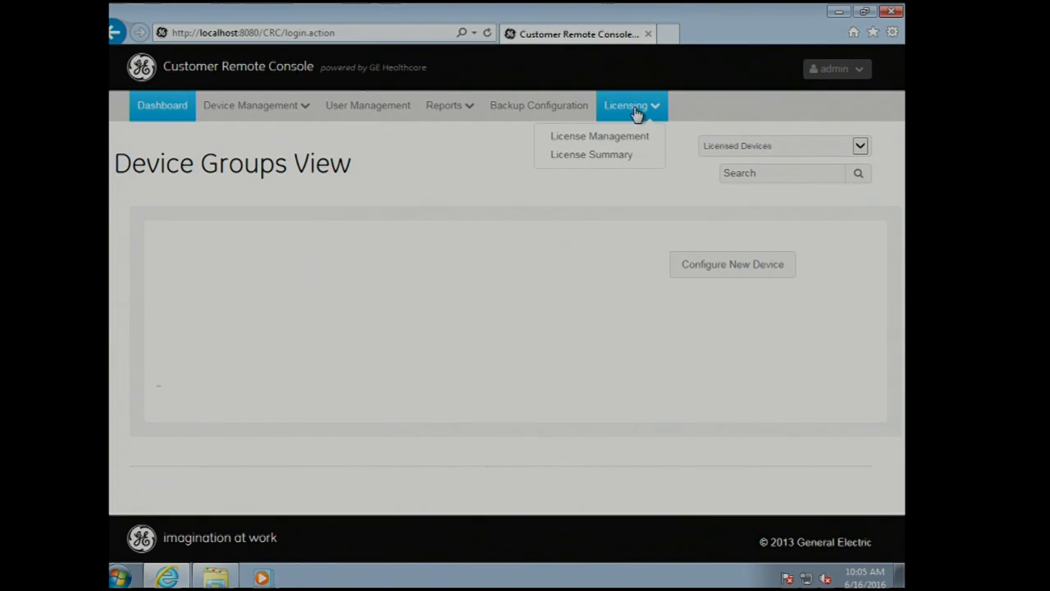
click(635, 137)
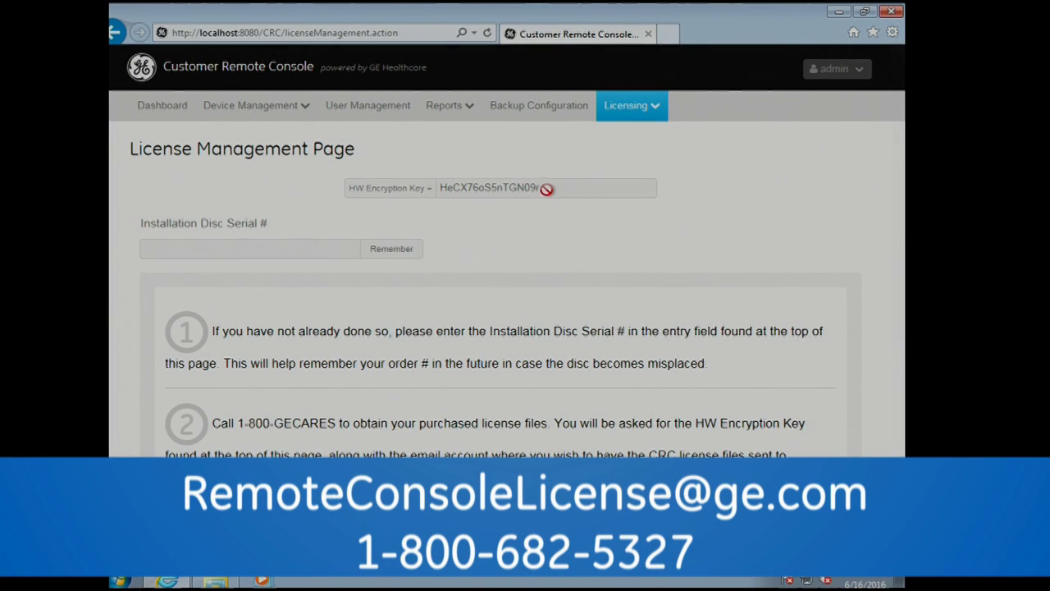
click(540, 189)
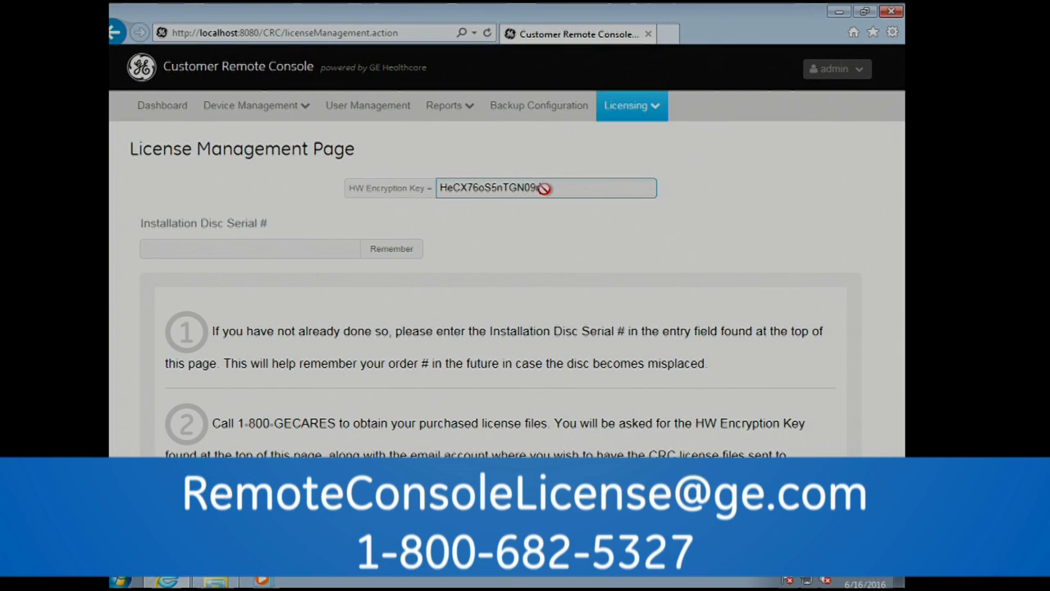
drag(546, 189, 439, 193)
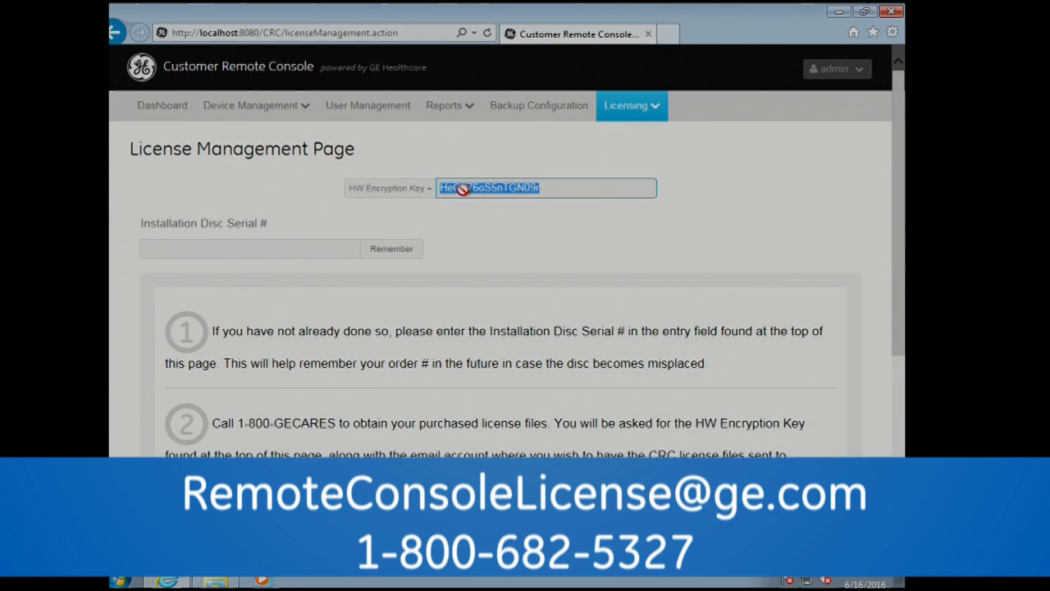
right_click(472, 189)
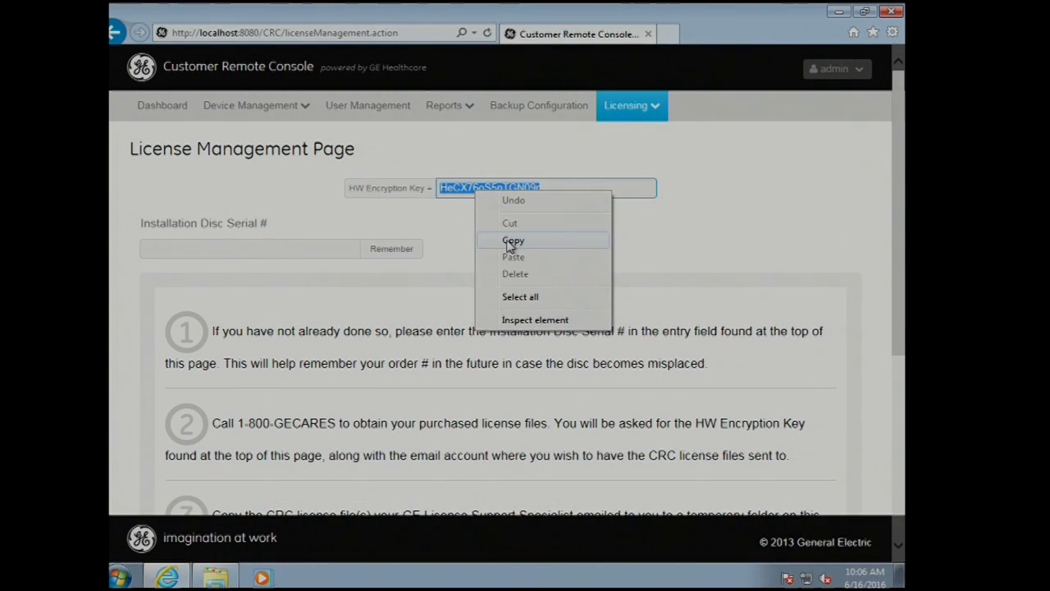
click(512, 241)
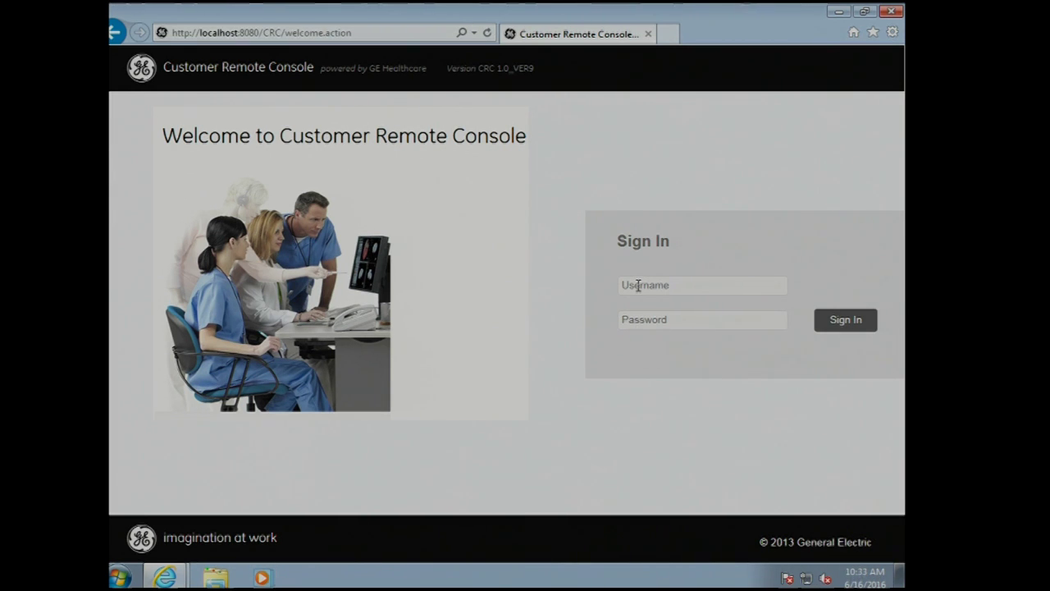
- Sign back in with username admin and the account password
click(624, 284)
text(admin)
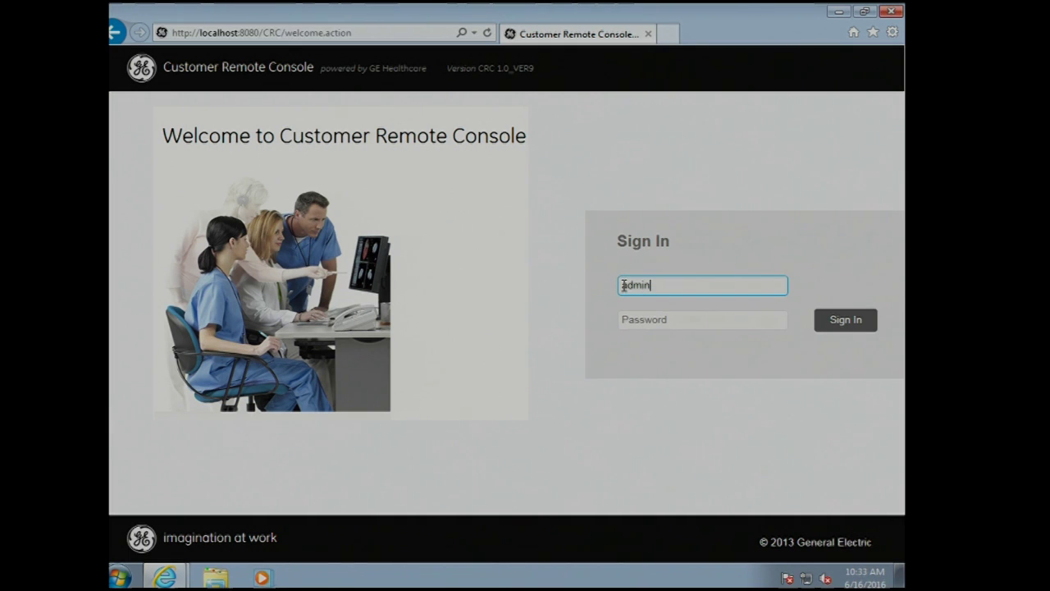
key(Tab)
text(•••••••••••)
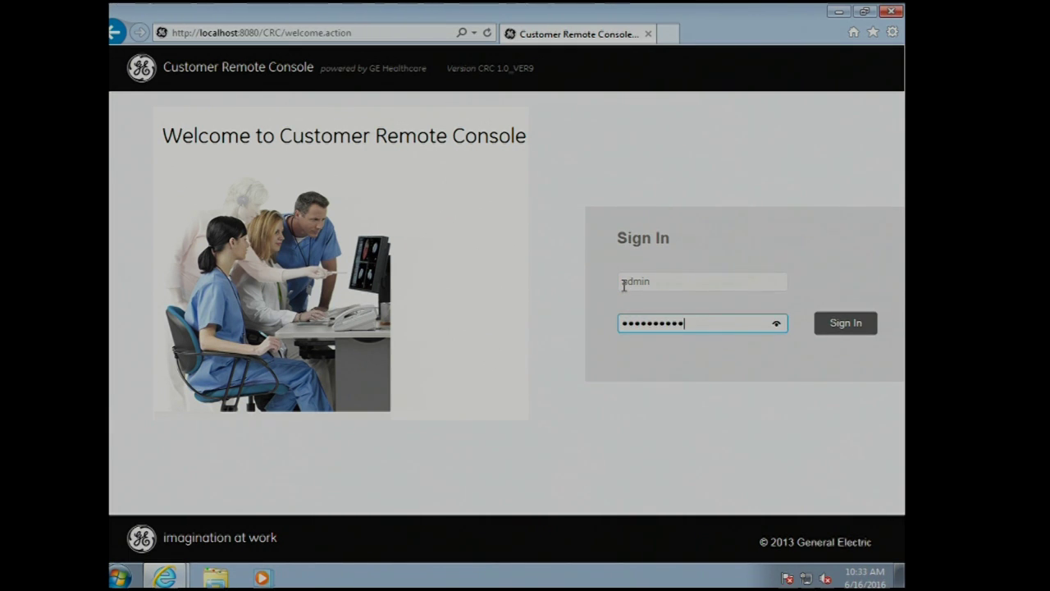
key(Return)
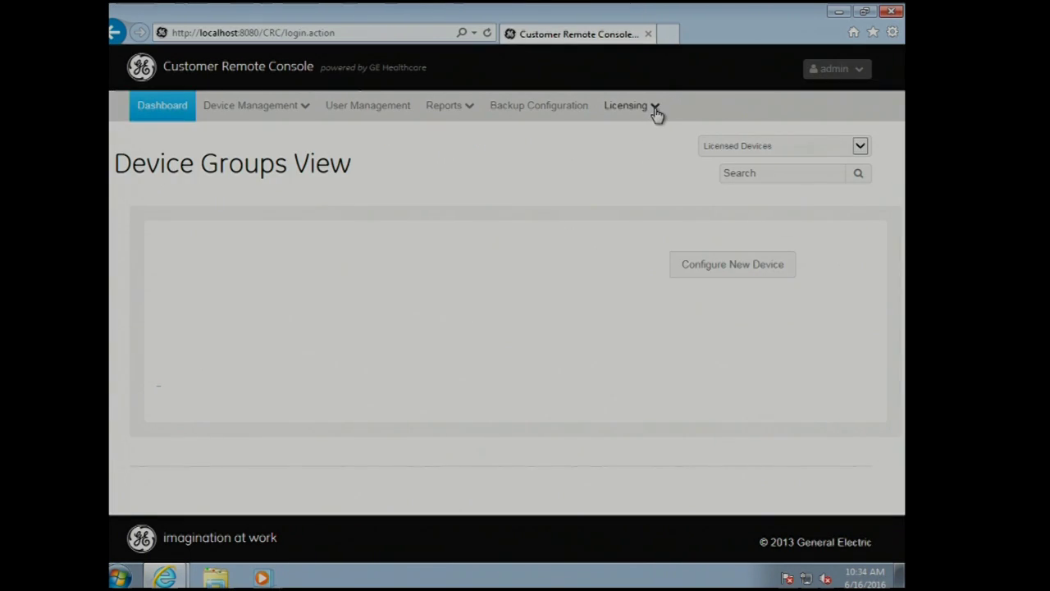
- Return to Licensing > License Management and scroll down to the license-file upload step
click(656, 114)
click(629, 142)
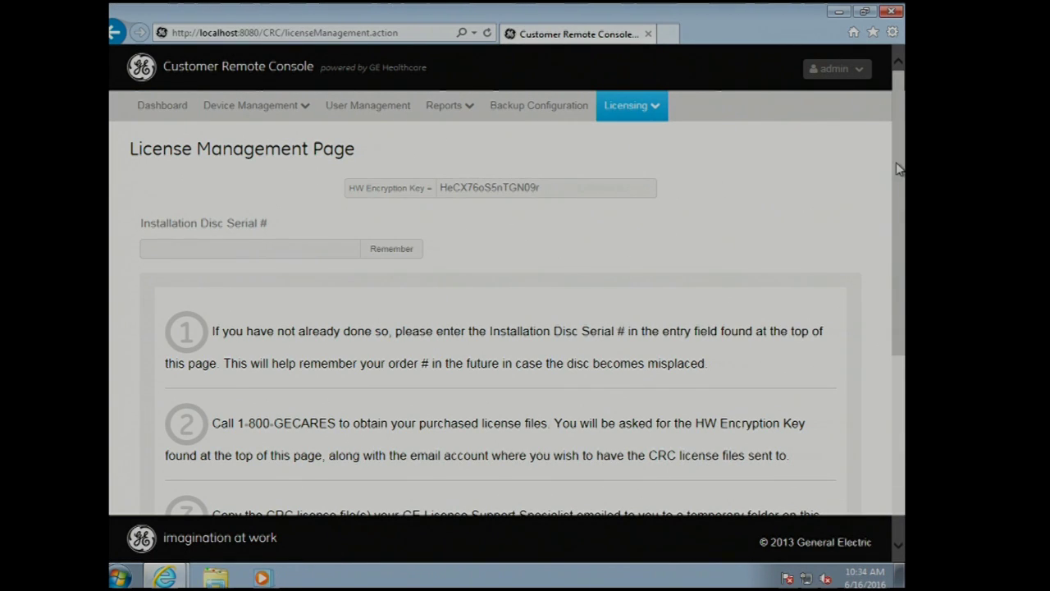
drag(901, 156, 901, 325)
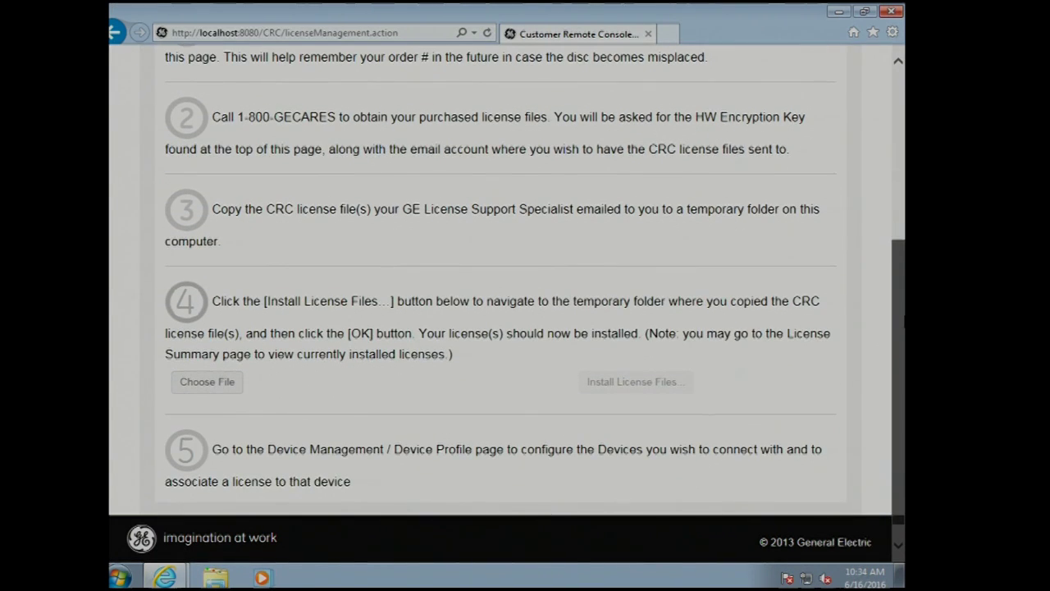
- Choose License1.dat and License2.dat from C:\Temp for upload
click(220, 385)
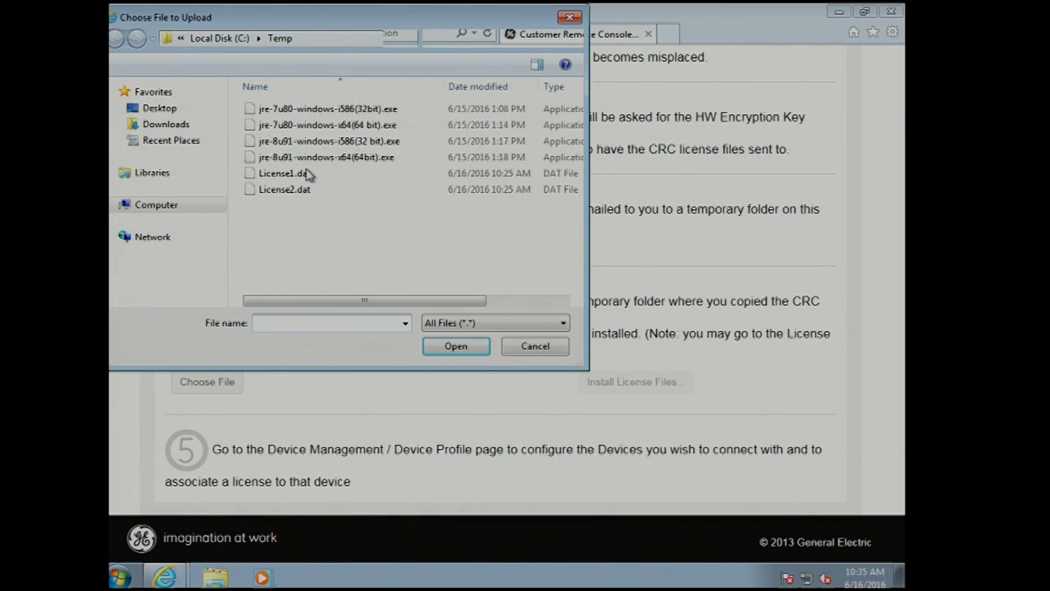
click(303, 174)
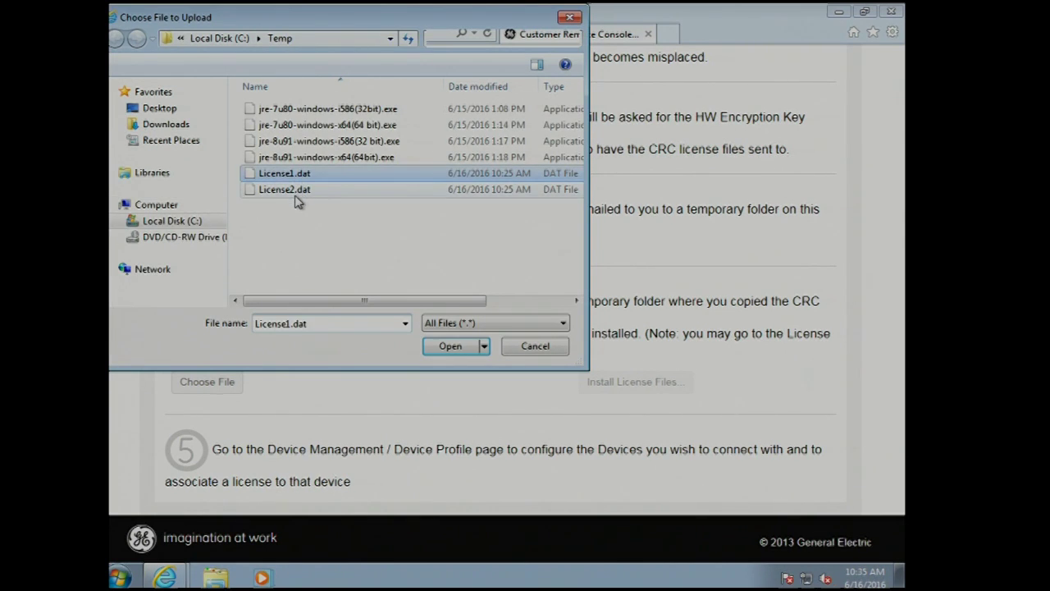
shift+click(296, 195)
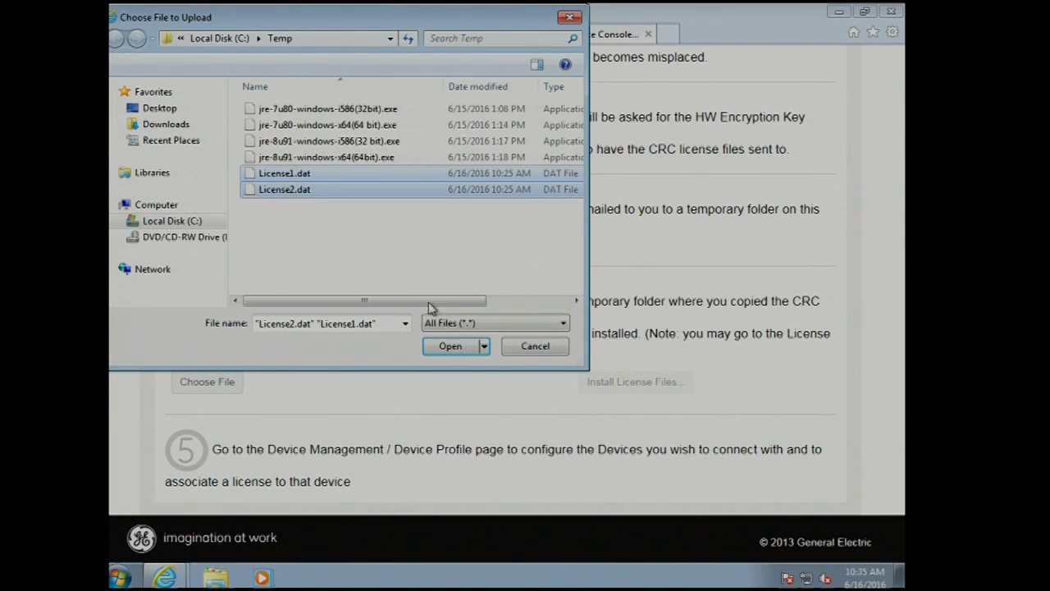
click(464, 349)
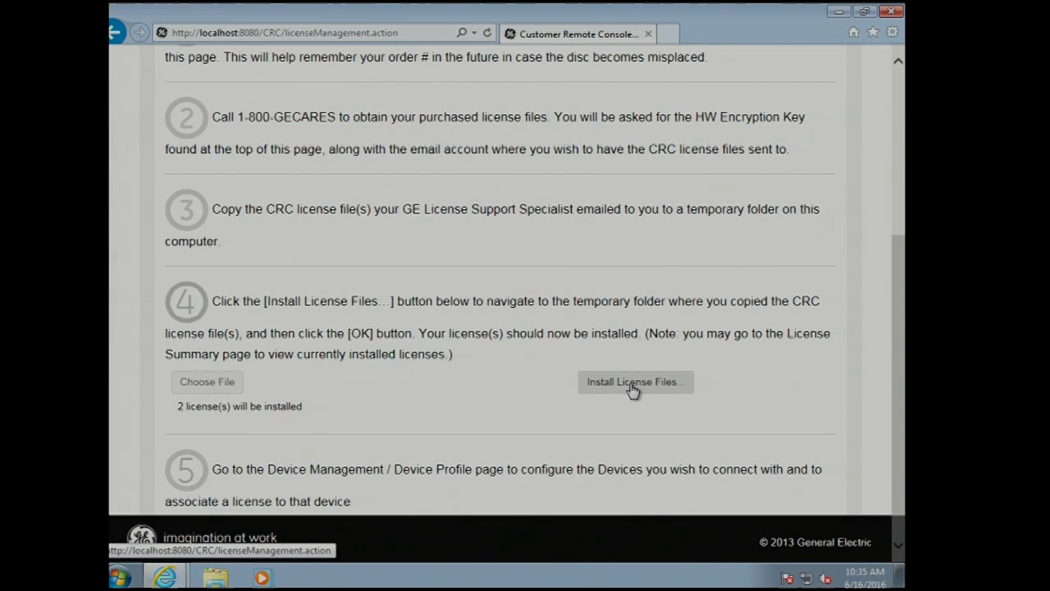
- Install License1.dat and License2.dat, then view their status: 0 of 2 installed, both DUPLICATE
click(630, 389)
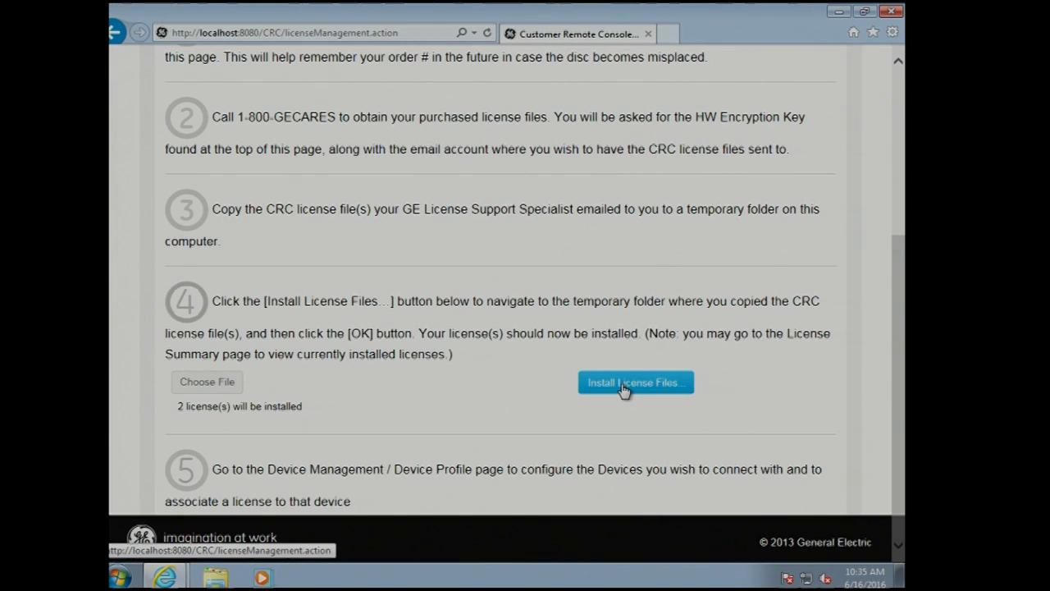
drag(900, 179, 902, 334)
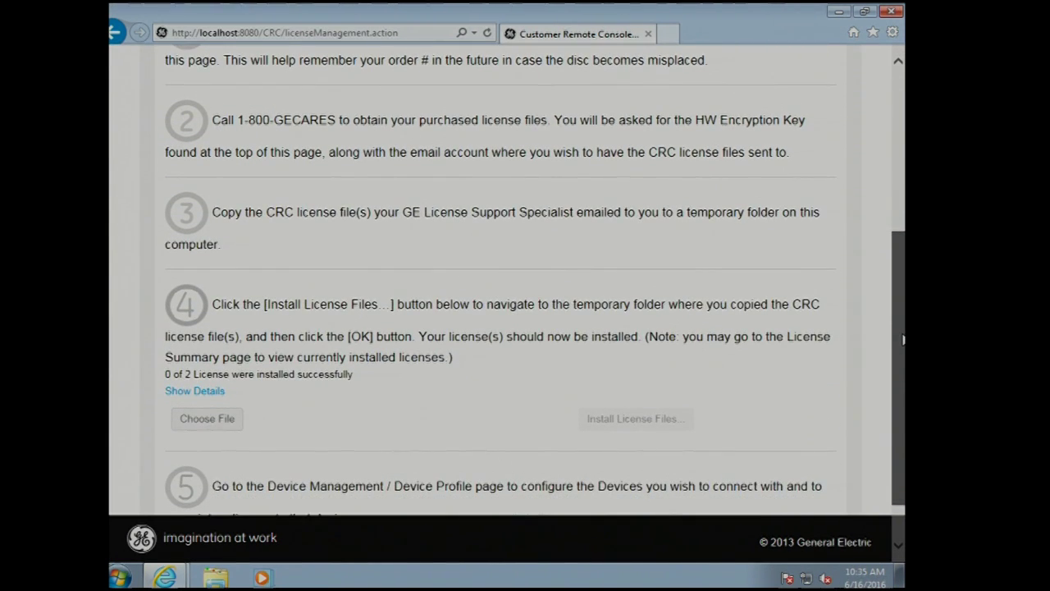
click(200, 394)
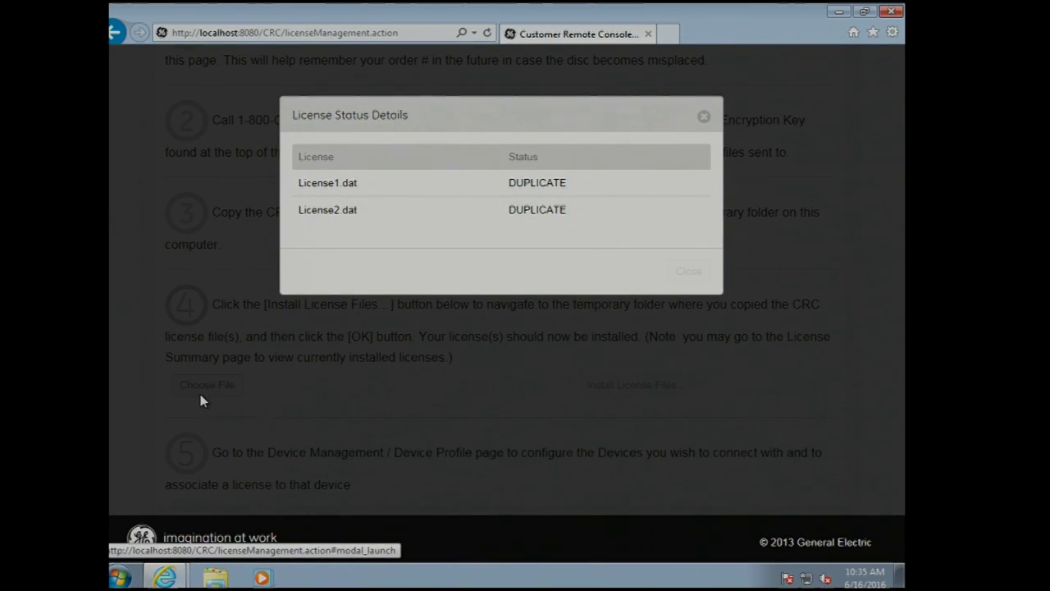